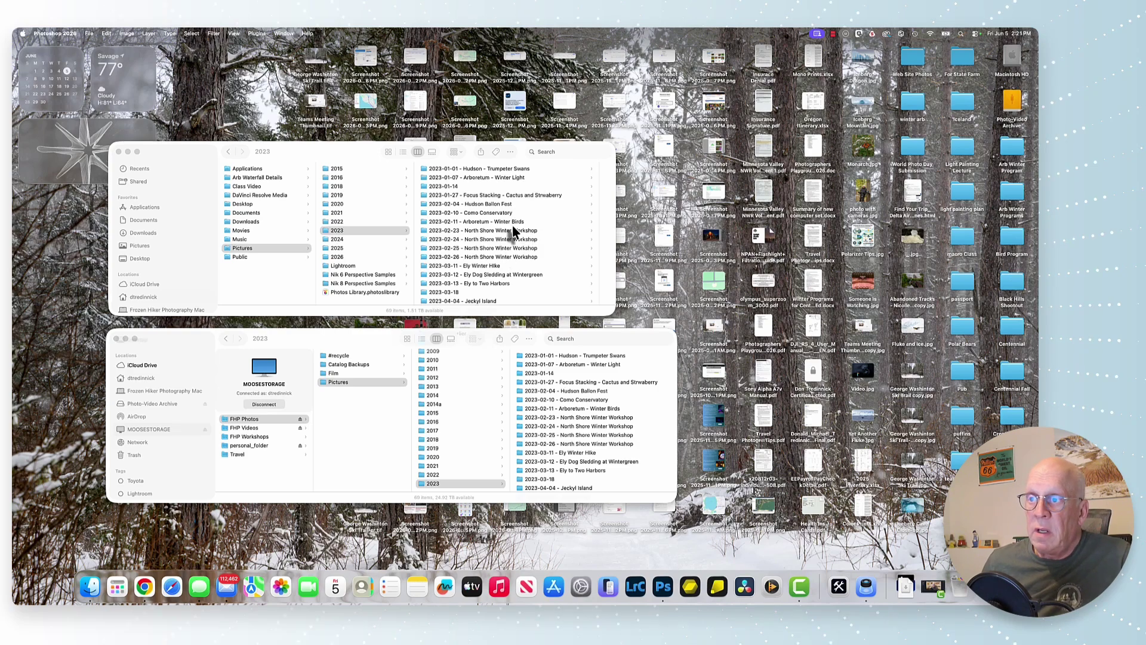
Compare the subfolders of the local 2023 pictures folder with those in the 2023 copy on MOOSESTORAGE.
{"action": "scroll", "coordinate": [512, 230], "scroll_direction": "down", "scroll_amount": 15}
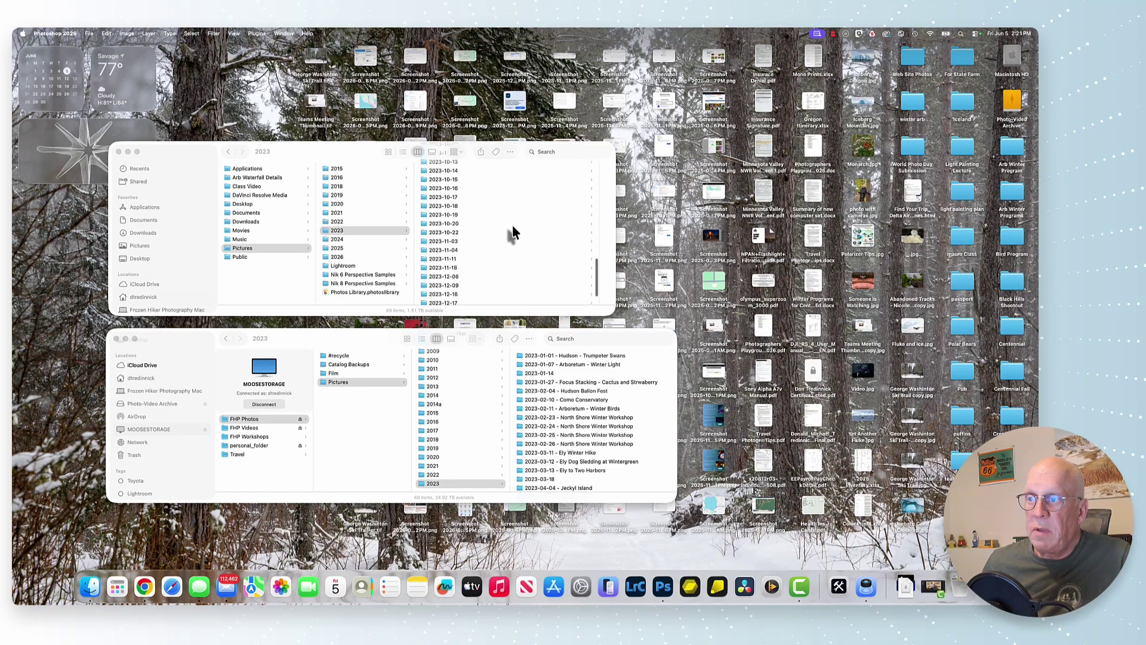
{"action": "scroll", "coordinate": [567, 441], "scroll_direction": "down", "scroll_amount": 10}
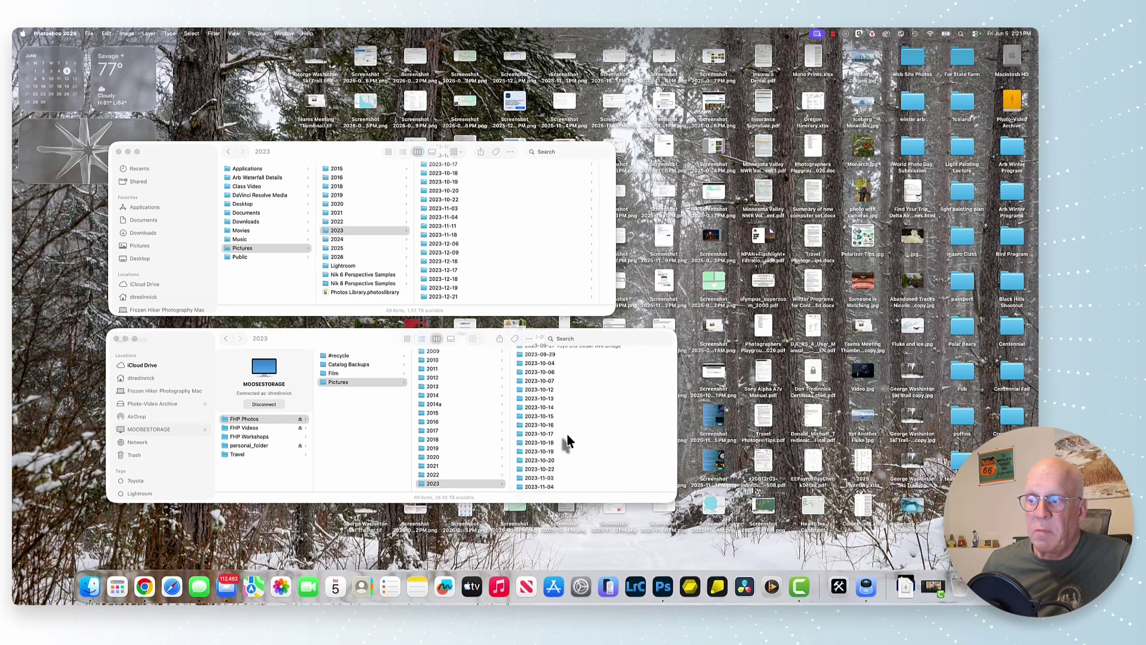
{"action": "scroll", "coordinate": [567, 441], "scroll_direction": "up", "scroll_amount": 10}
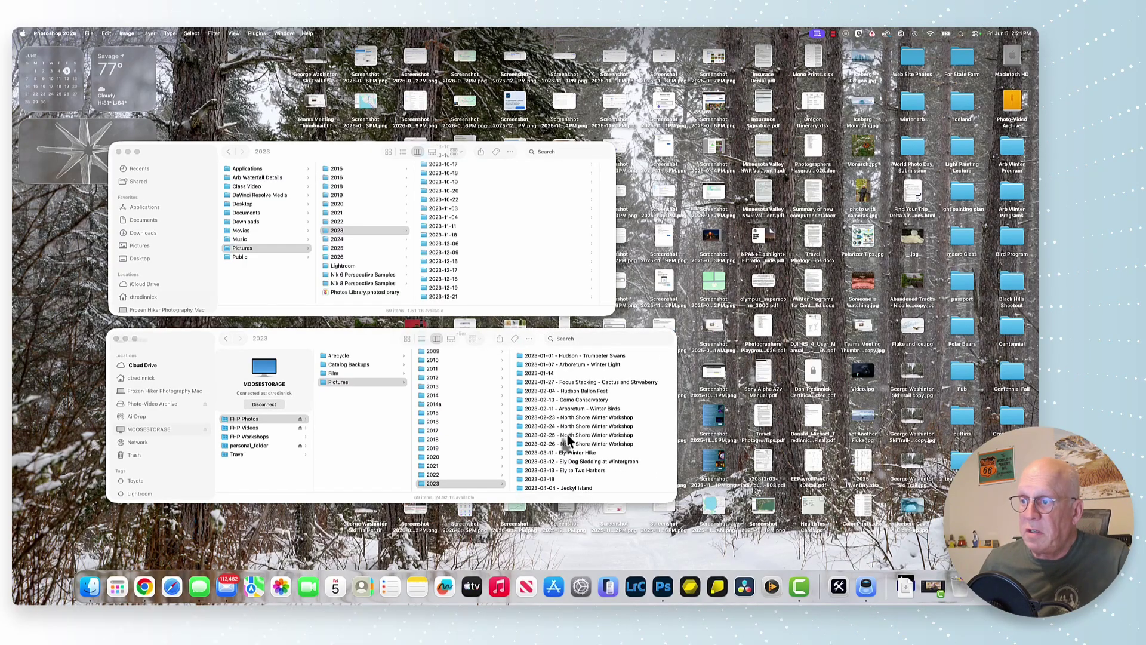
{"action": "scroll", "coordinate": [532, 232], "scroll_direction": "up", "scroll_amount": 3}
{"action": "scroll", "coordinate": [532, 231], "scroll_direction": "up", "scroll_amount": 12}
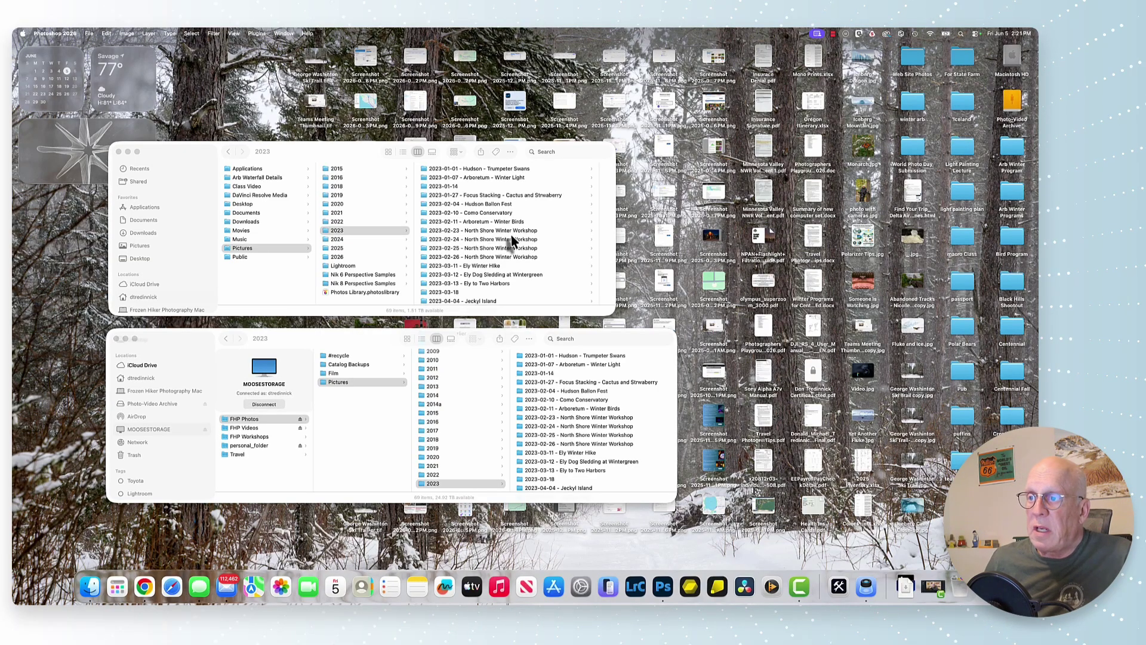
{"action": "scroll", "coordinate": [512, 239], "scroll_direction": "down", "scroll_amount": 10}
{"action": "scroll", "coordinate": [511, 239], "scroll_direction": "up", "scroll_amount": 10}
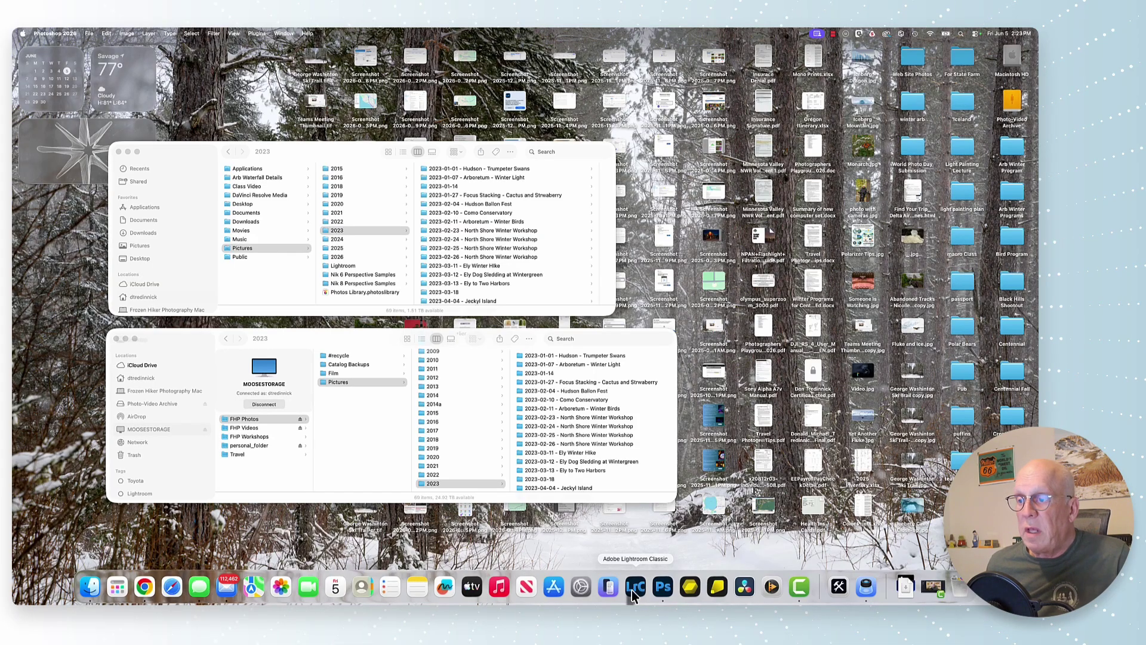
Rename the 2023 folder in the local Pictures folder to 2023-1.
{"action": "left_click", "coordinate": [334, 231]}
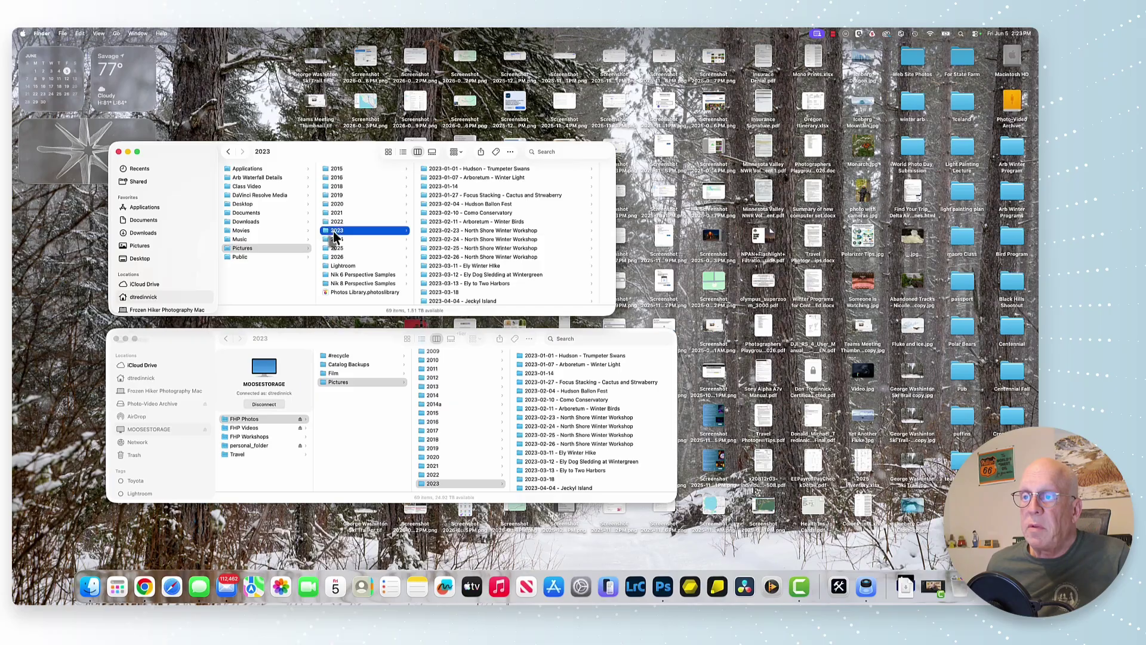
{"action": "right_click", "coordinate": [333, 232]}
{"action": "key", "text": "Escape"}
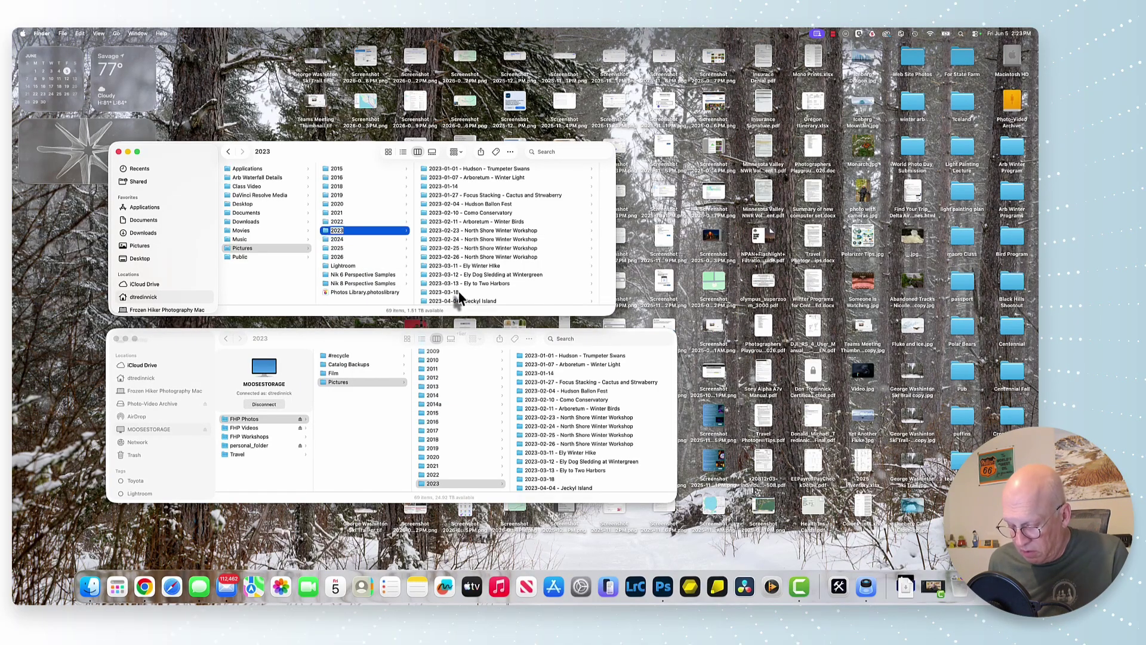
{"action": "key", "text": "Right"}
{"action": "type", "text": "-1"}
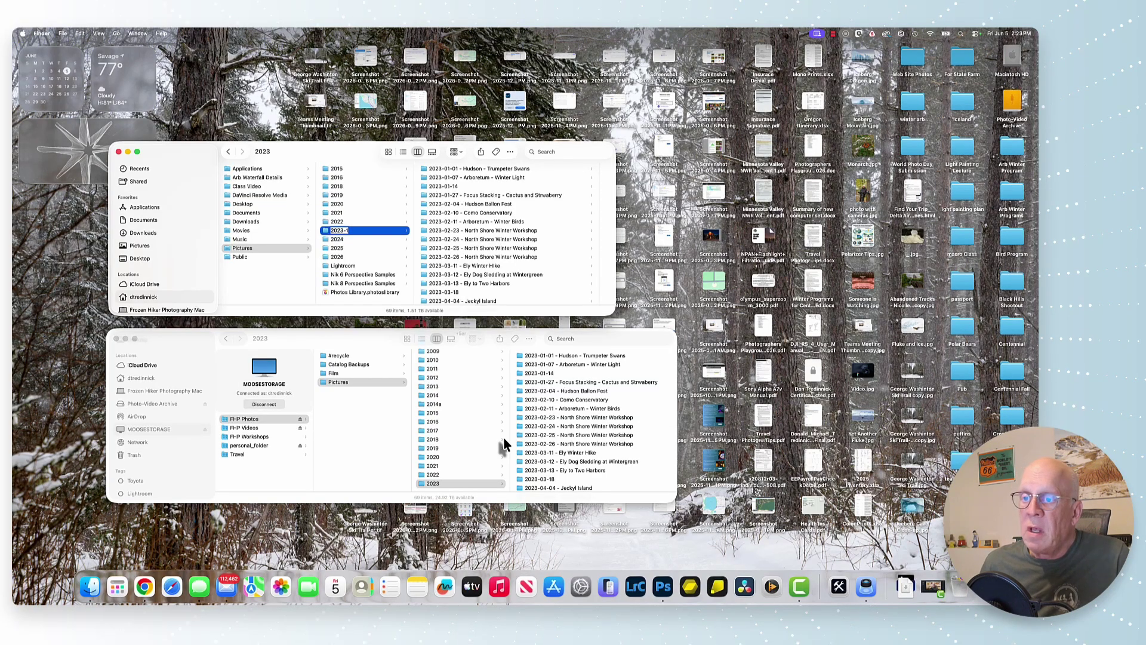
{"action": "key", "text": "Return"}
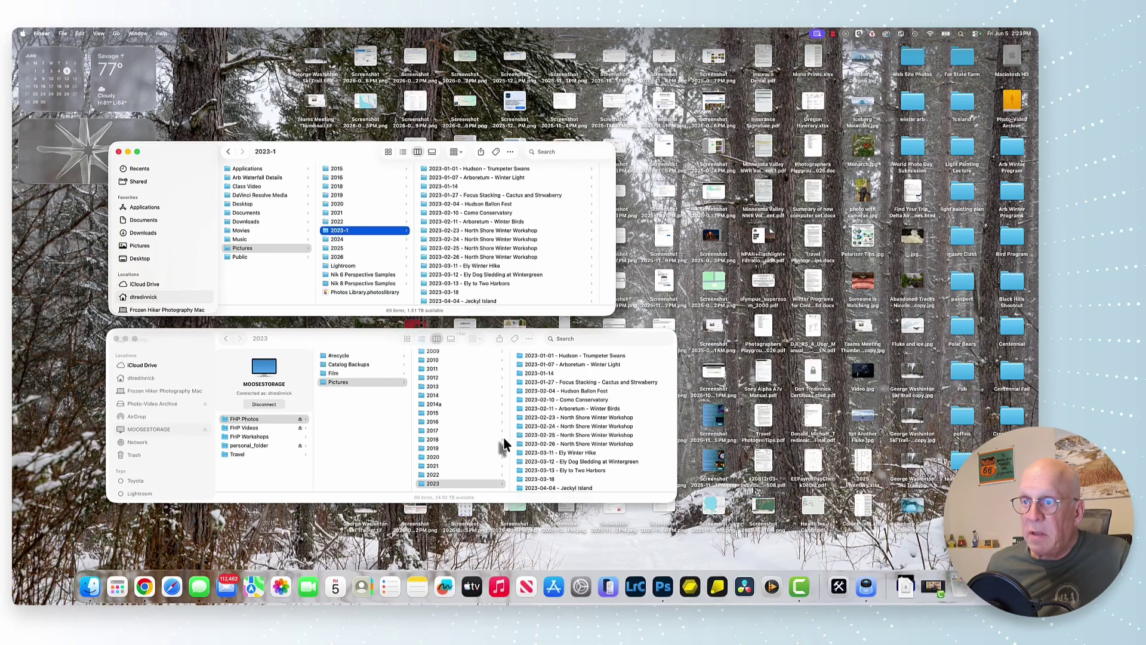
Switch to Lightroom Classic and relink the missing 2023 folder to FHP Photos/Pictures/2023 on MOOSESTORAGE.
{"action": "left_click", "coordinate": [637, 587]}
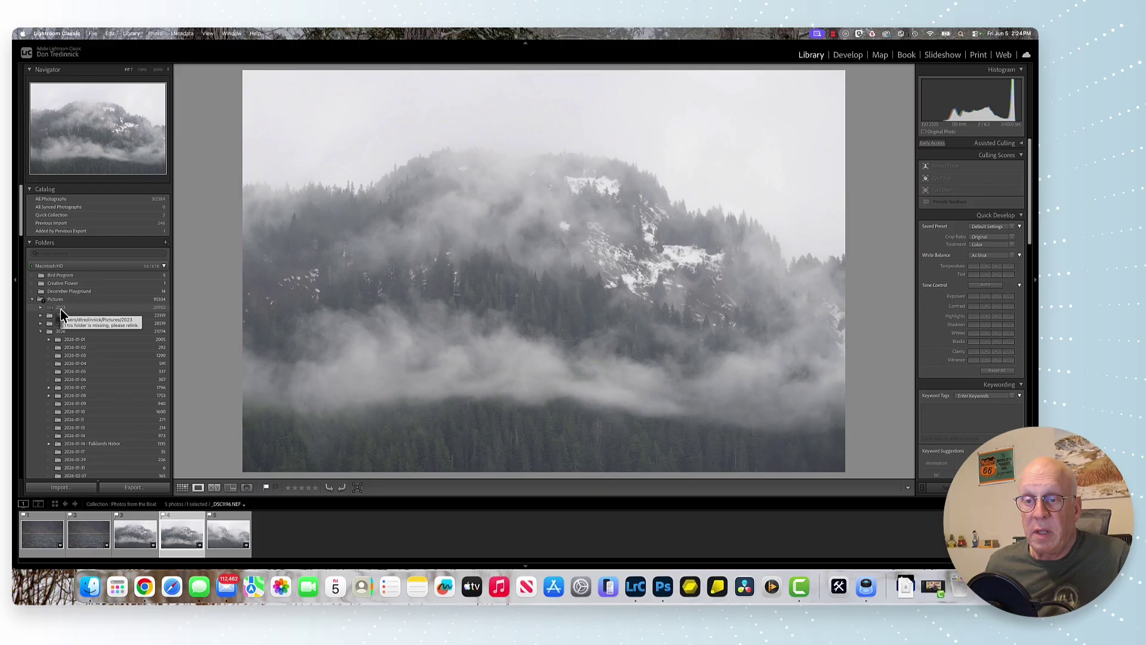
{"action": "right_click", "coordinate": [61, 311]}
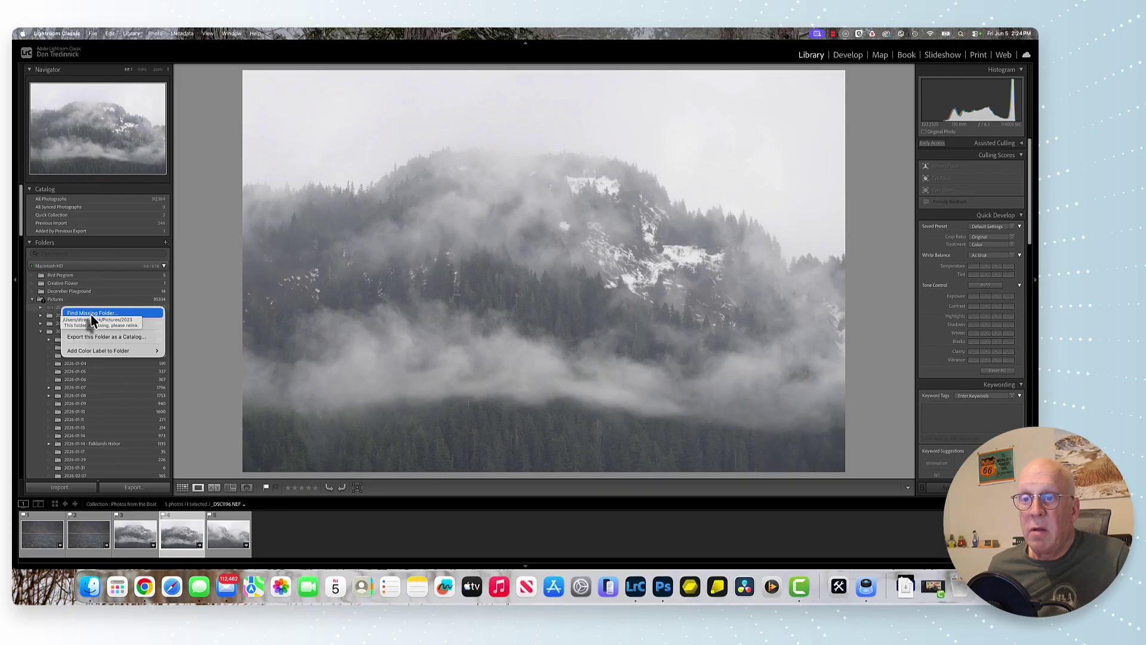
{"action": "left_click", "coordinate": [90, 314]}
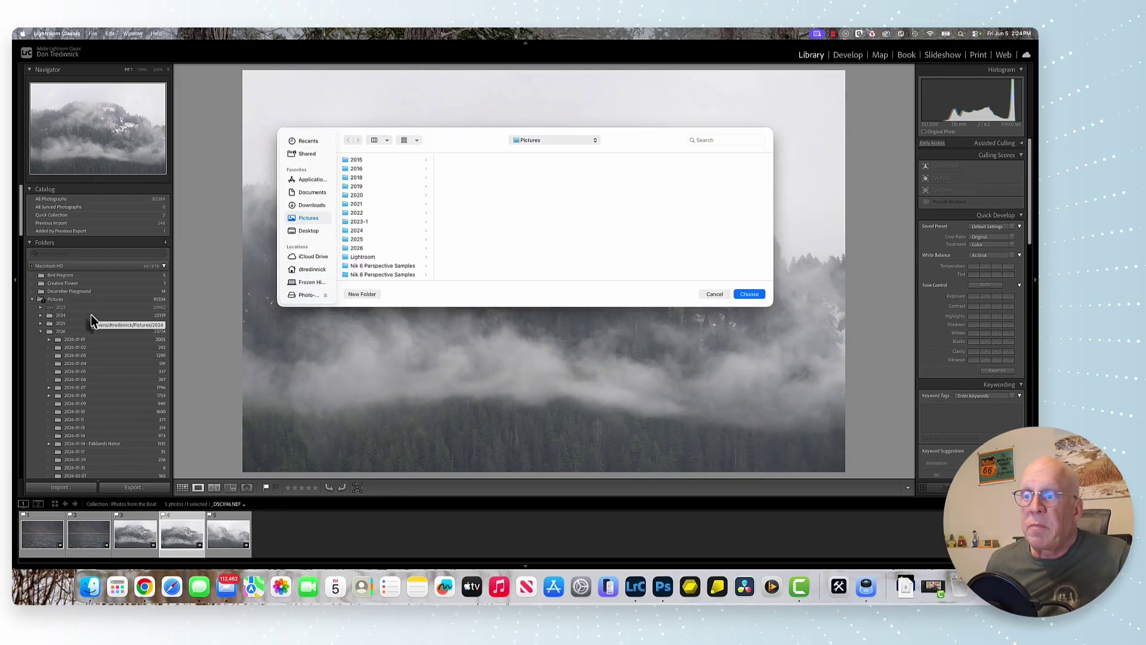
{"action": "scroll", "coordinate": [327, 270], "scroll_direction": "down", "scroll_amount": 3}
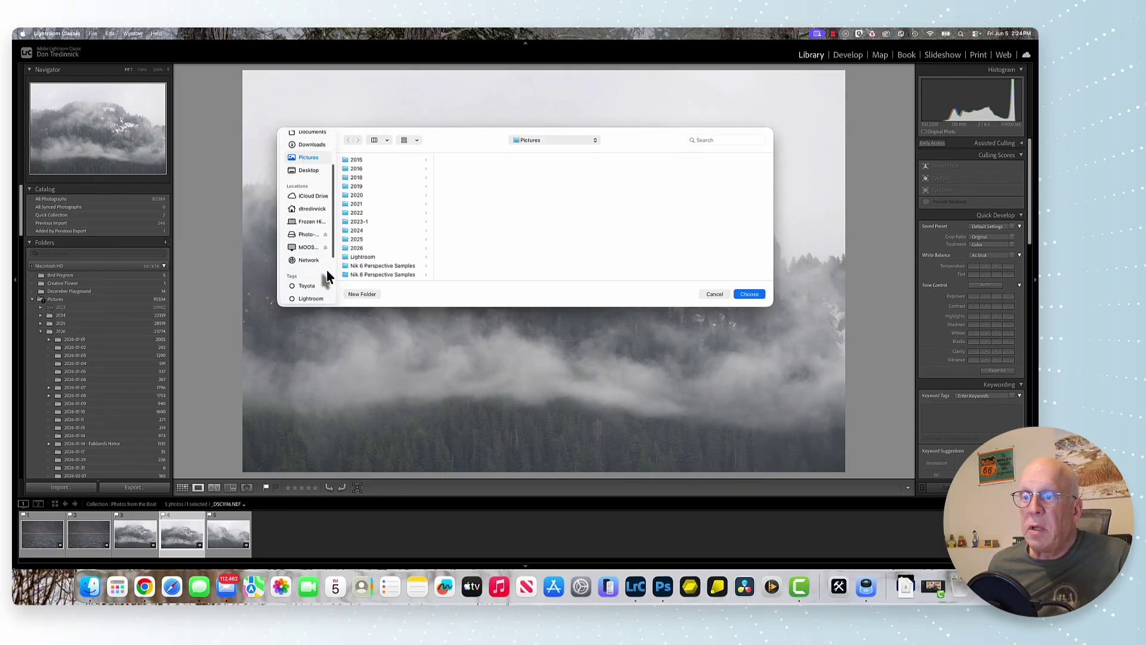
{"action": "left_click", "coordinate": [307, 248]}
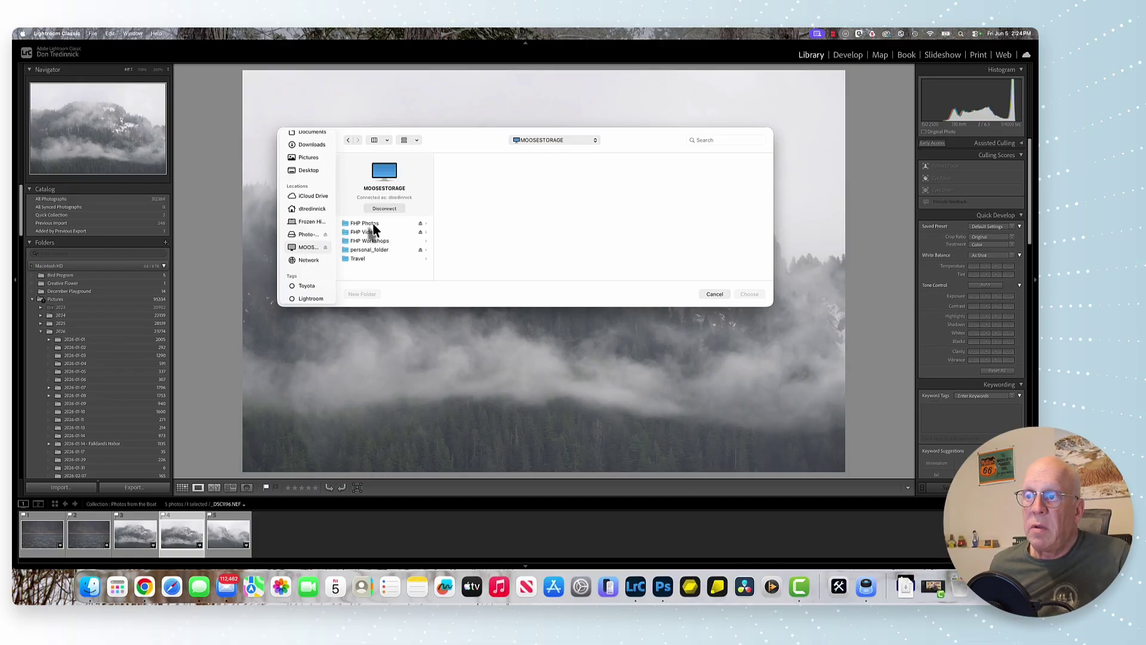
{"action": "left_click", "coordinate": [374, 225]}
{"action": "left_click", "coordinate": [458, 186]}
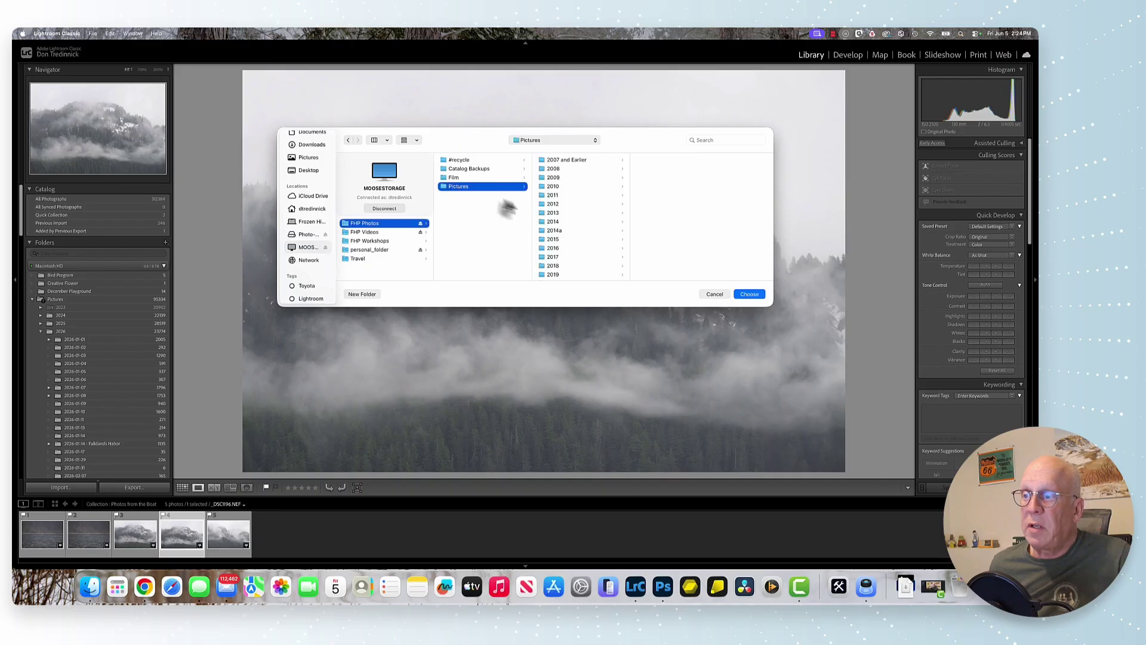
{"action": "scroll", "coordinate": [554, 243], "scroll_direction": "down", "scroll_amount": 3}
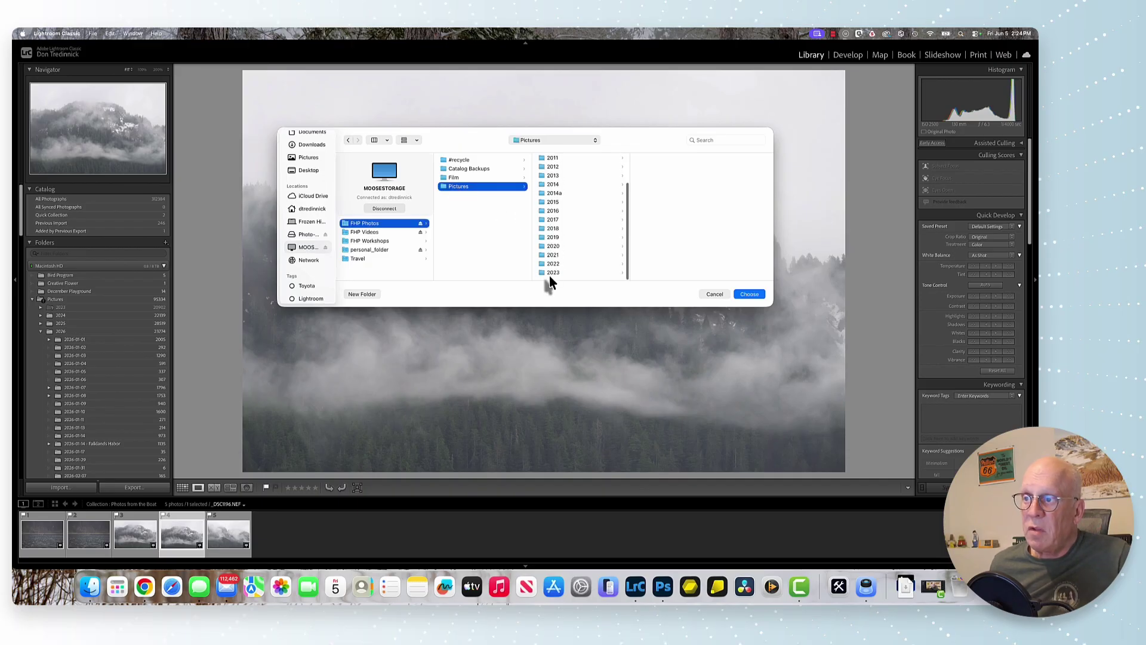
{"action": "left_click", "coordinate": [549, 272]}
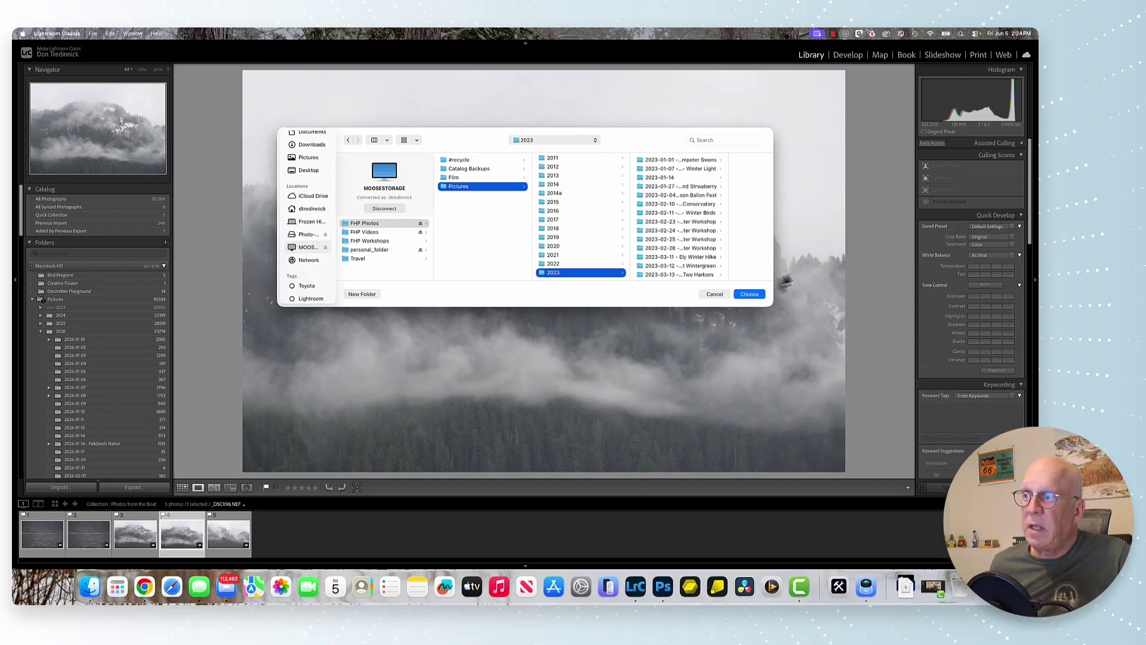
{"action": "left_click", "coordinate": [750, 294]}
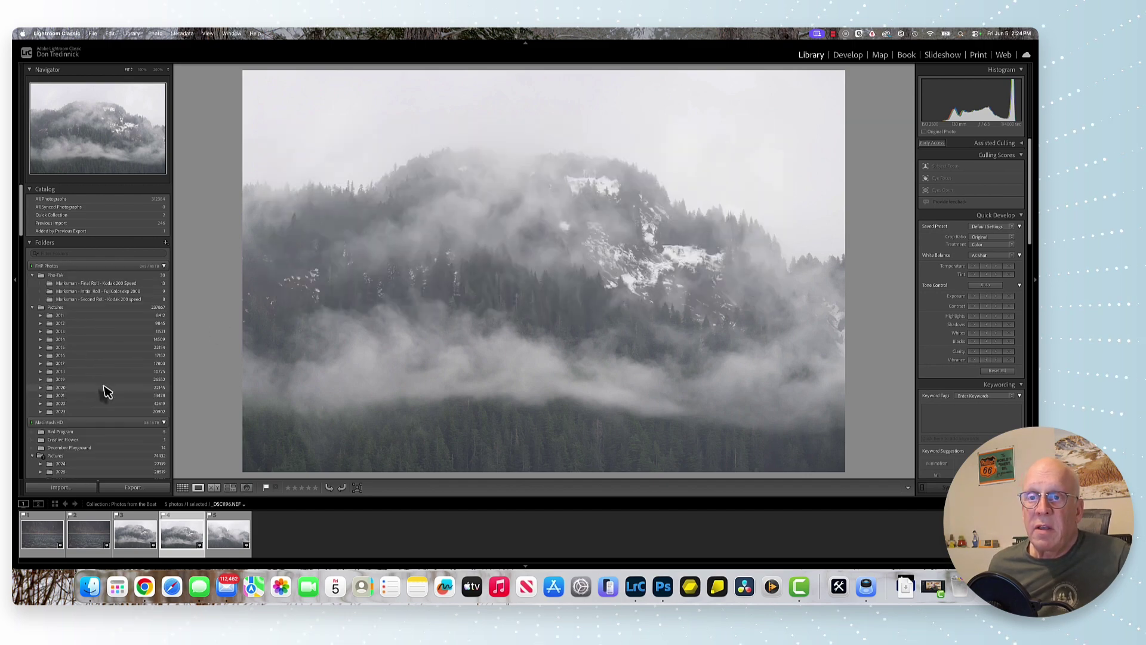
Review the catalog folders under FHP Photos and Macintosh HD, and collapse the 2026 folder.
{"action": "scroll", "coordinate": [103, 389], "scroll_direction": "down", "scroll_amount": 10}
{"action": "scroll", "coordinate": [103, 392], "scroll_direction": "down", "scroll_amount": 5}
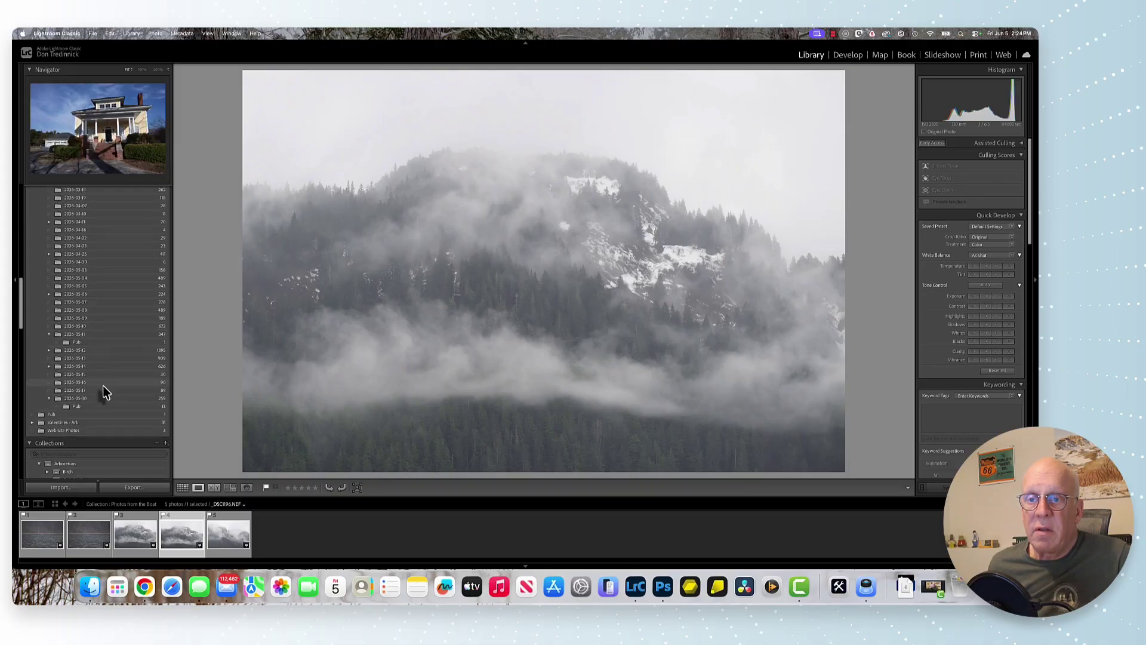
{"action": "scroll", "coordinate": [103, 393], "scroll_direction": "up", "scroll_amount": 15}
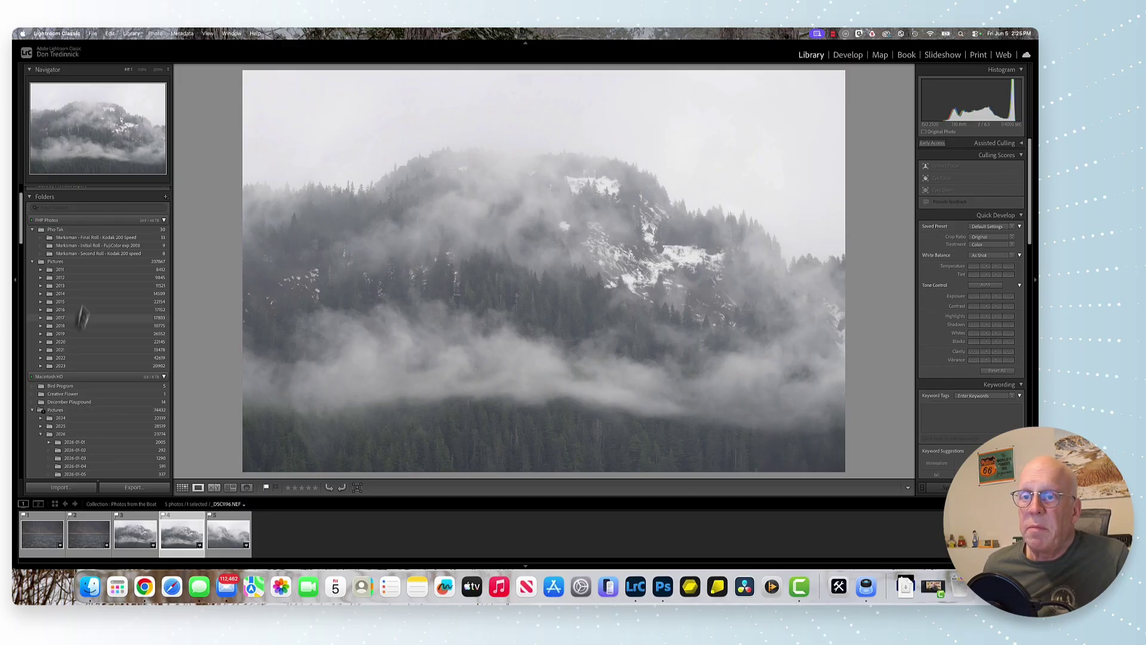
{"action": "scroll", "coordinate": [84, 309], "scroll_direction": "down", "scroll_amount": 5}
{"action": "scroll", "coordinate": [110, 387], "scroll_direction": "down", "scroll_amount": 5}
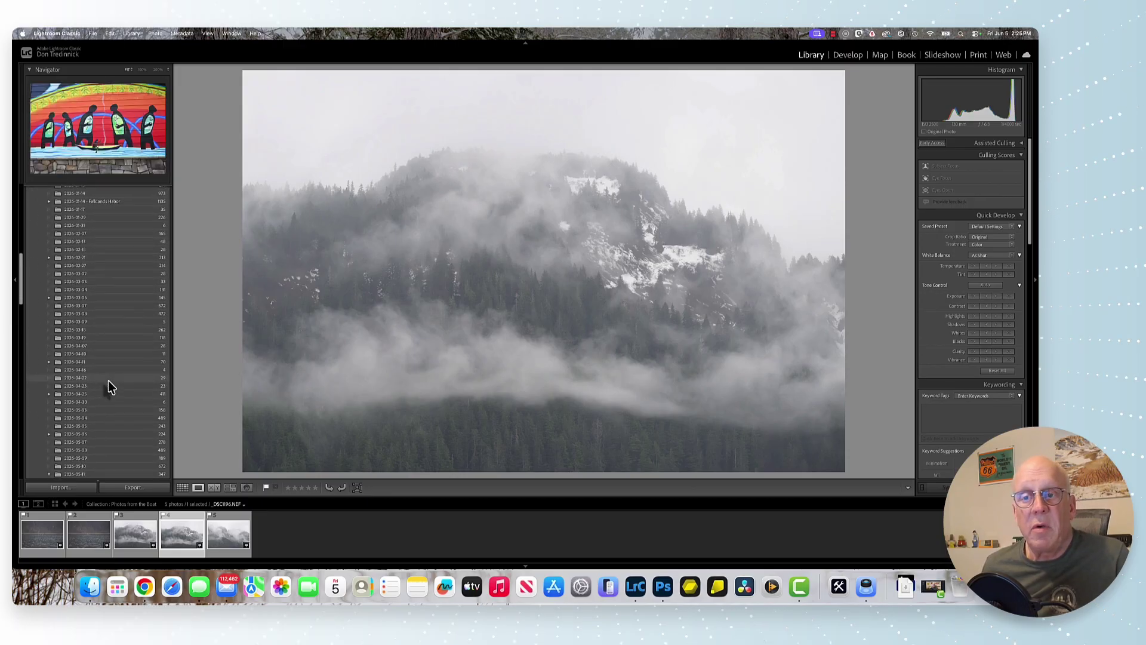
{"action": "scroll", "coordinate": [110, 387], "scroll_direction": "up", "scroll_amount": 10}
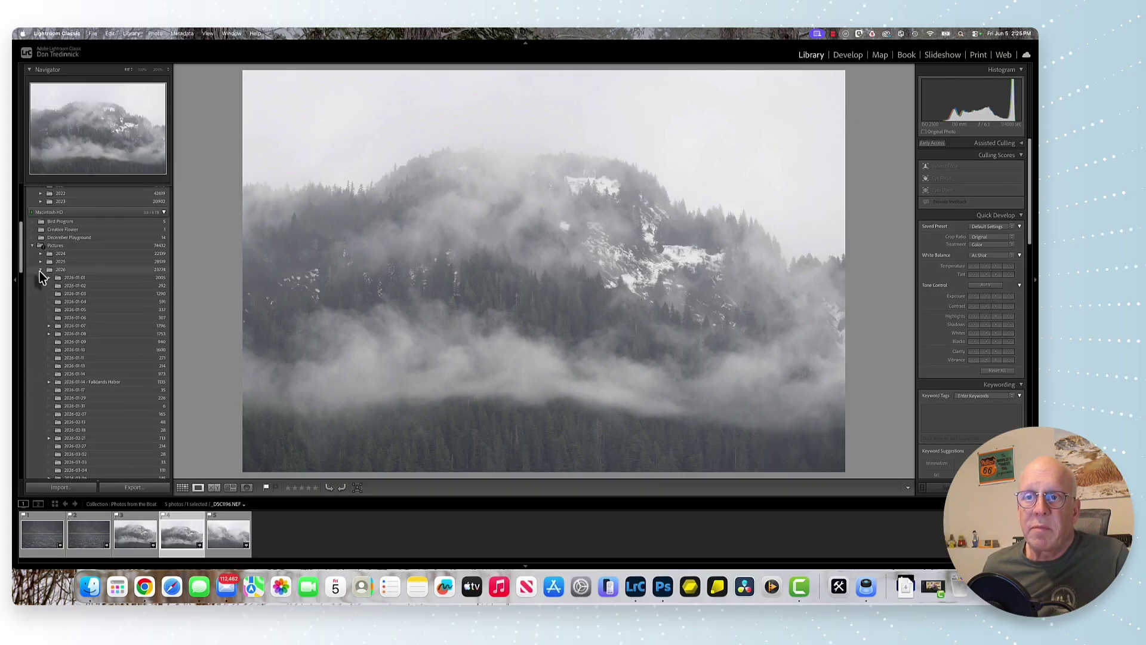
{"action": "left_click", "coordinate": [40, 269]}
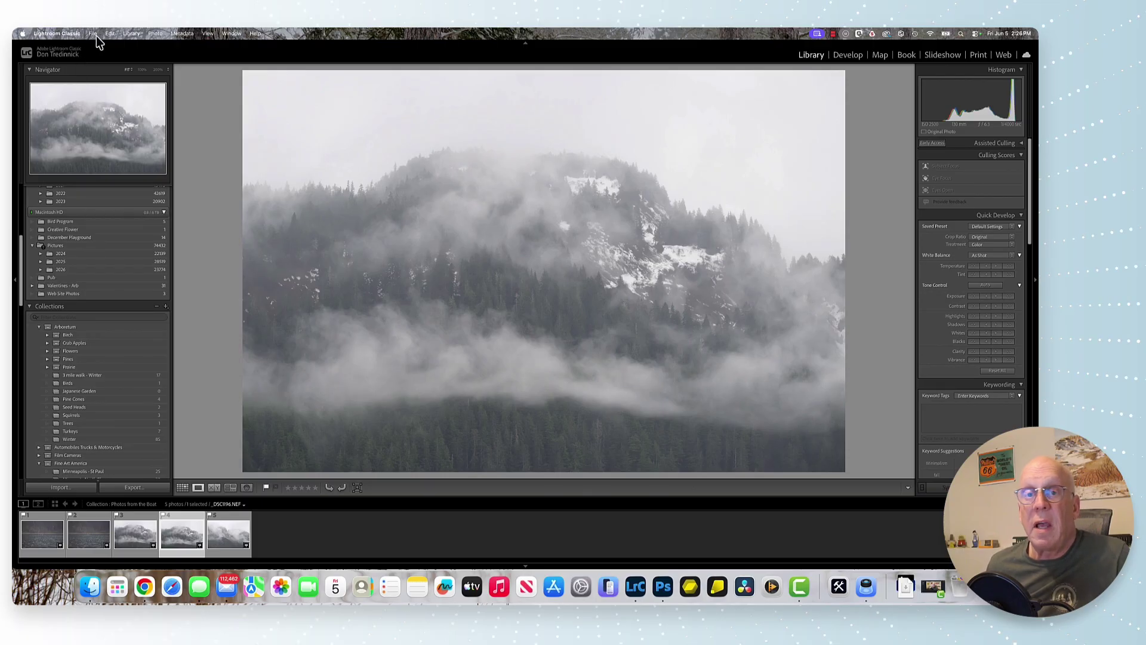
Quit Lightroom Classic and back up the catalog on exit, with integrity testing and optimization enabled.
{"action": "left_click", "coordinate": [63, 34]}
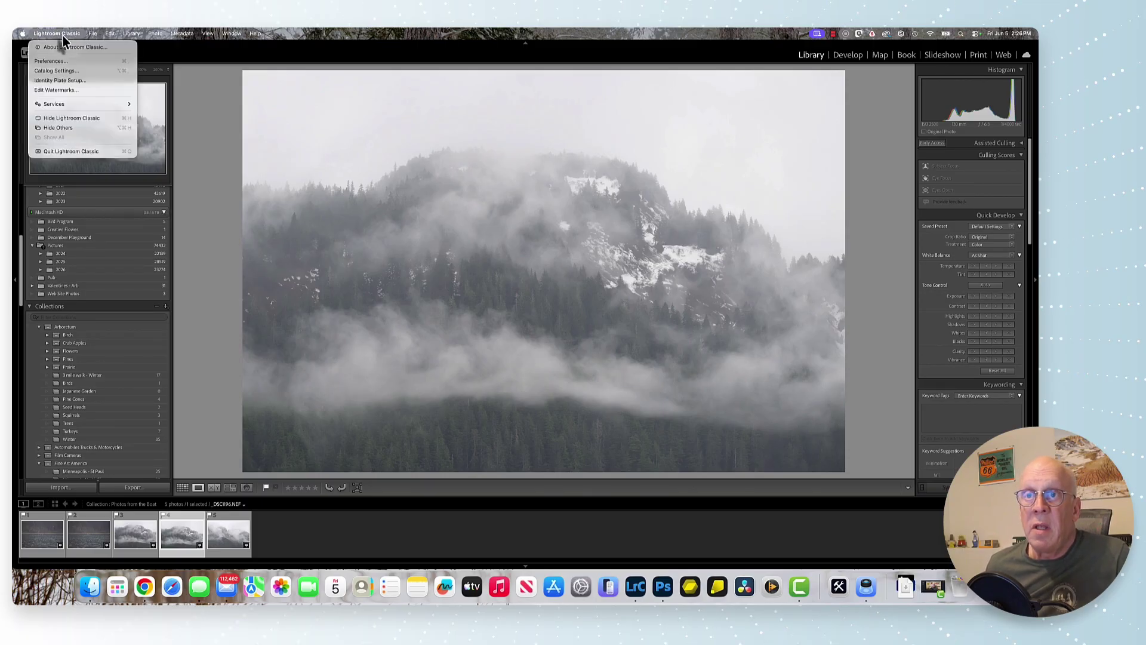
{"action": "left_click", "coordinate": [75, 152]}
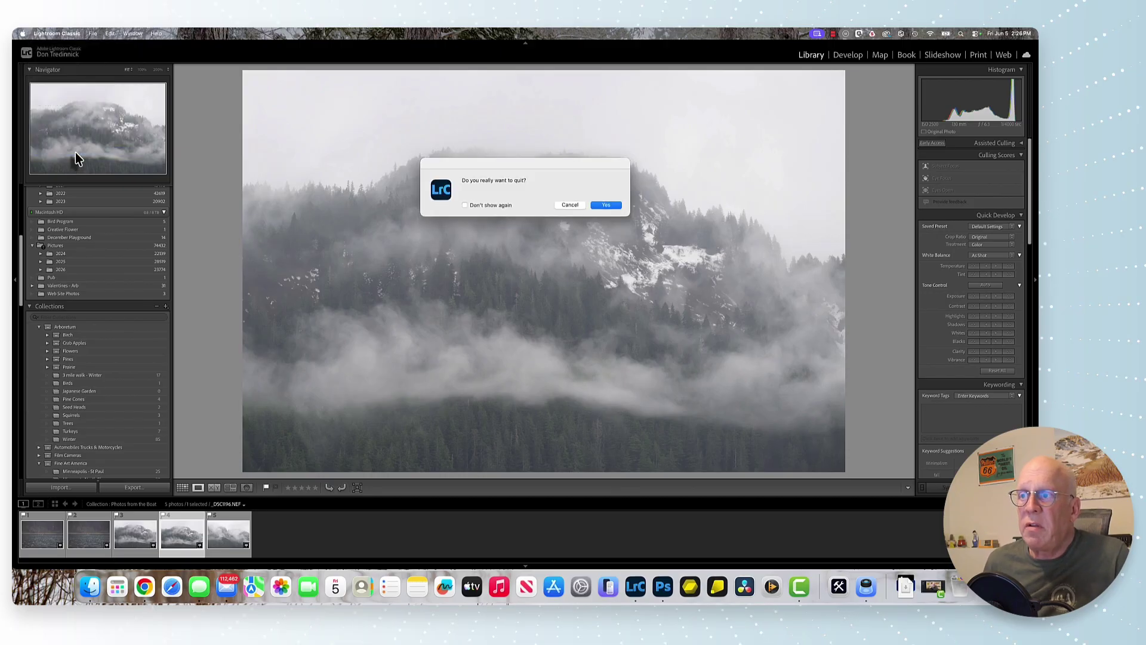
{"action": "left_click", "coordinate": [610, 206]}
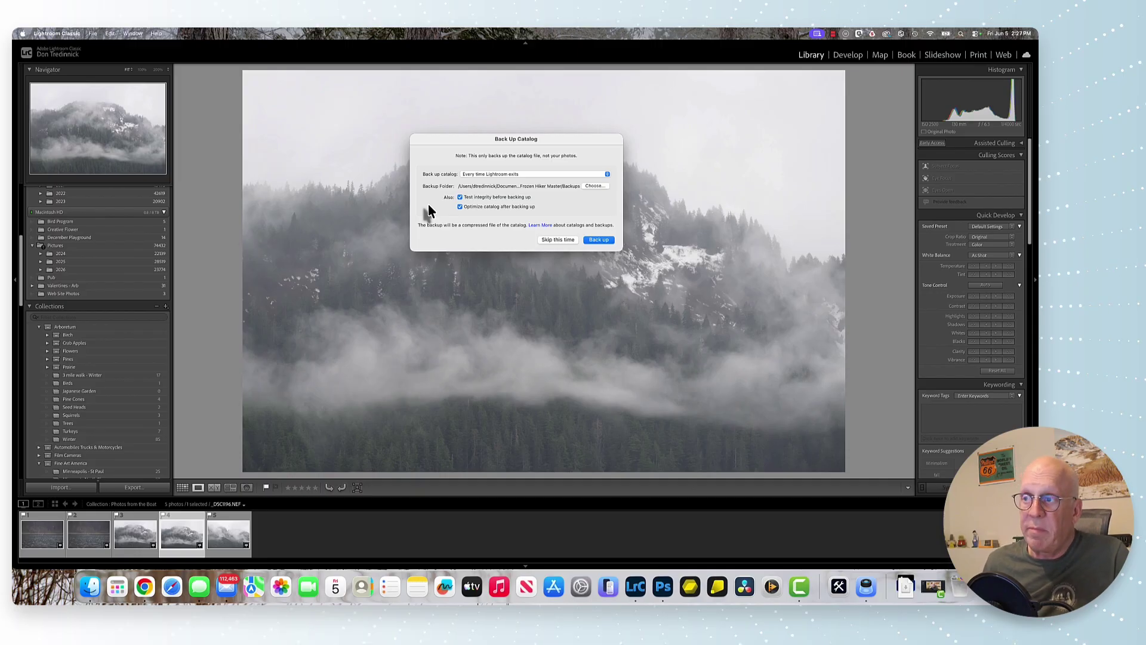
{"action": "left_click", "coordinate": [599, 241]}
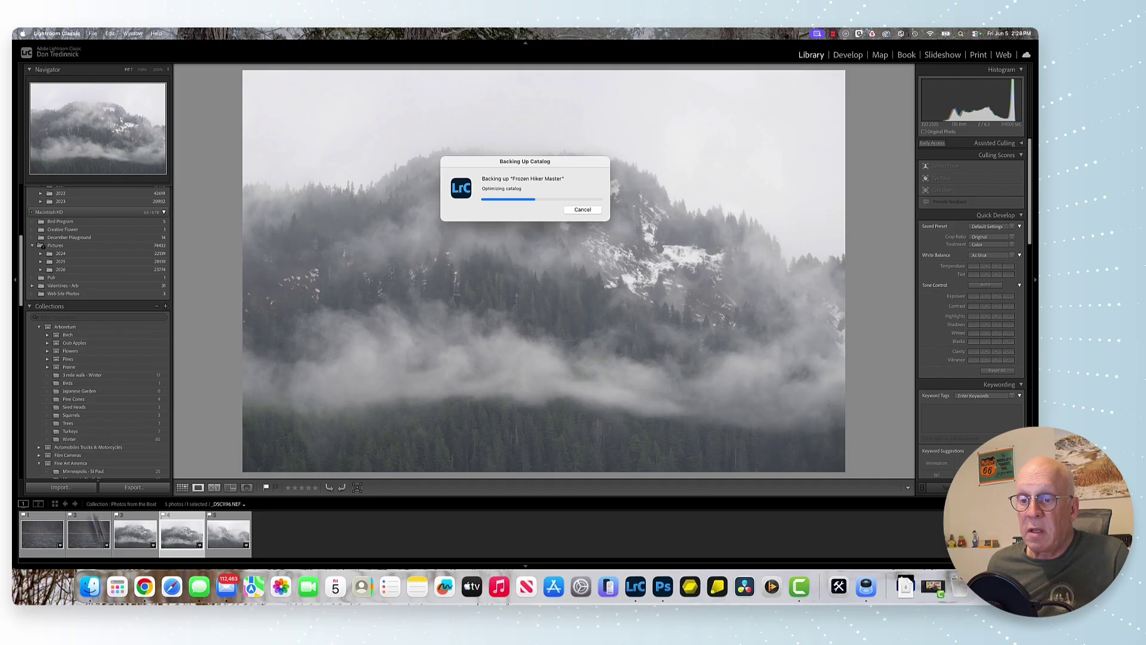
Switch to Finder, move the local 2023-1 folder to the Trash and permanently empty the Trash.
{"action": "left_click", "coordinate": [93, 593]}
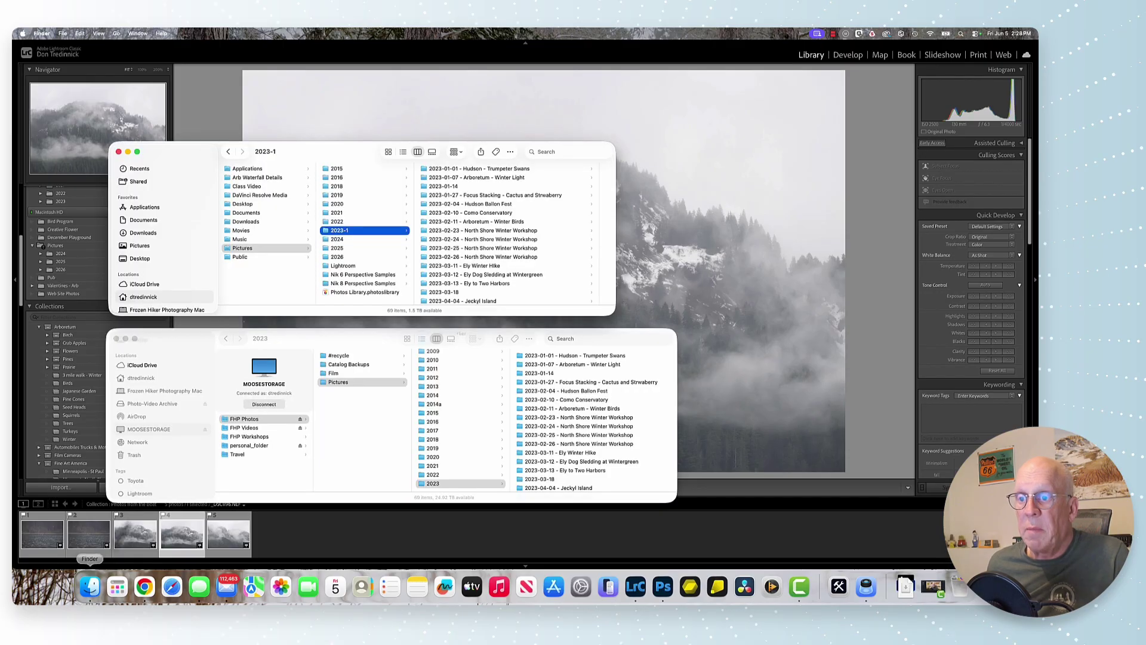
{"action": "right_click", "coordinate": [341, 232]}
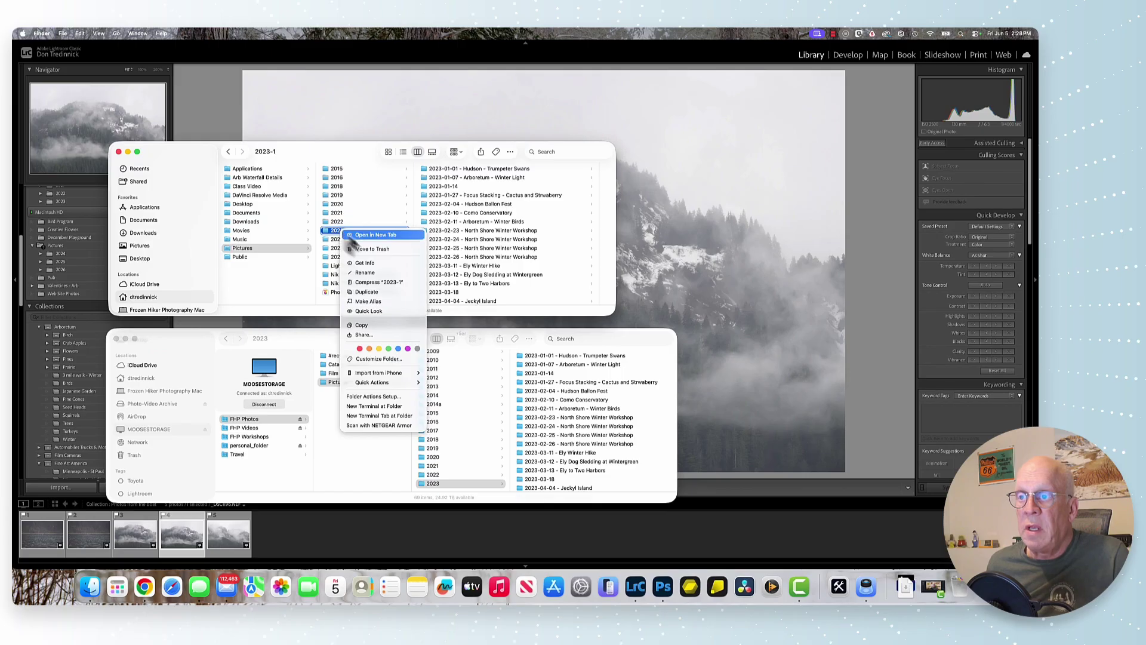
{"action": "left_click", "coordinate": [374, 248]}
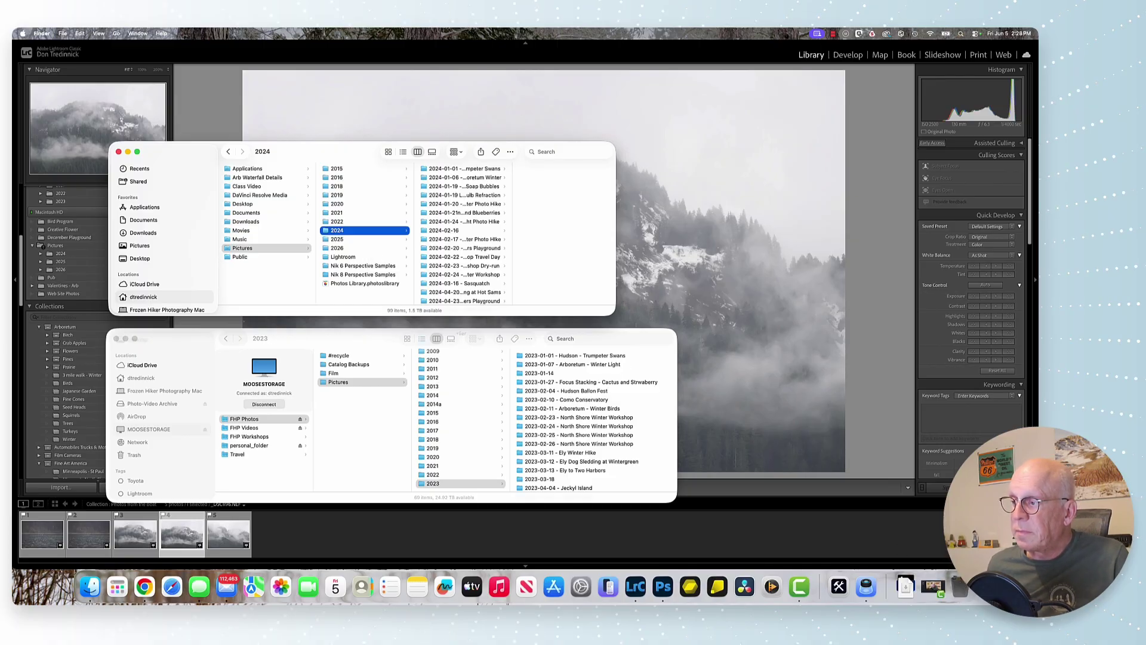
{"action": "key", "text": "super+shift+BackSpace"}
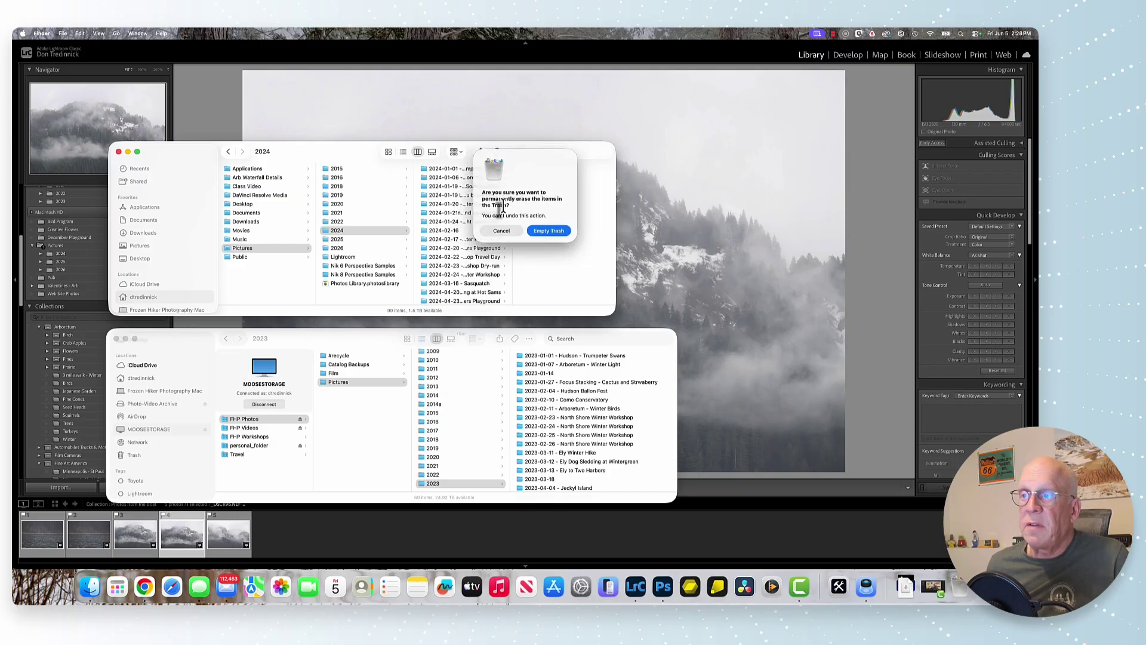
{"action": "left_click", "coordinate": [549, 231]}
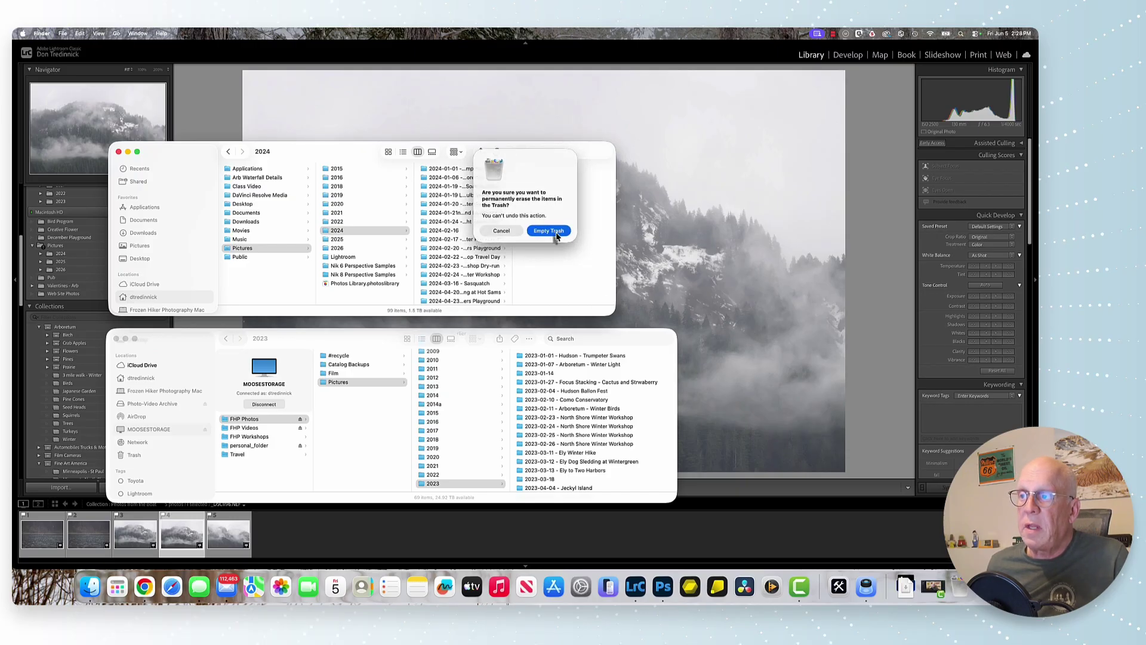